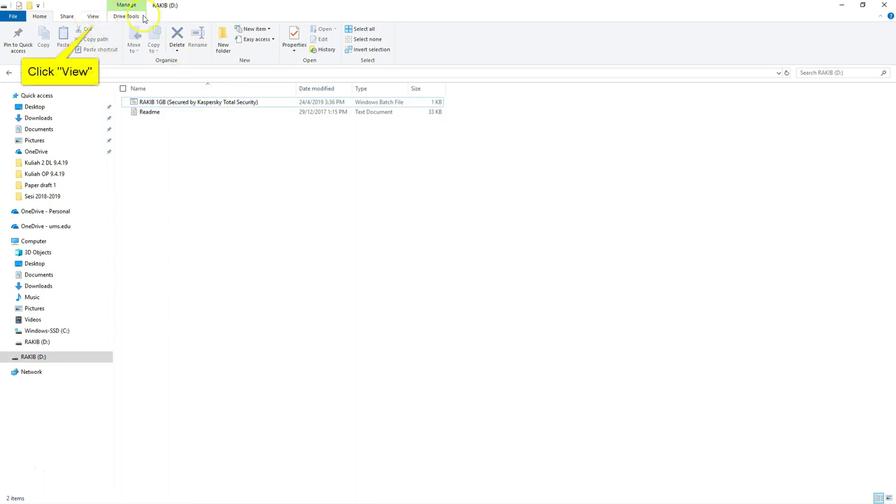
# Open the folder and search options and choose to show hidden files, folders, and drives
pyautogui.click(100, 16)
pyautogui.click(451, 51)
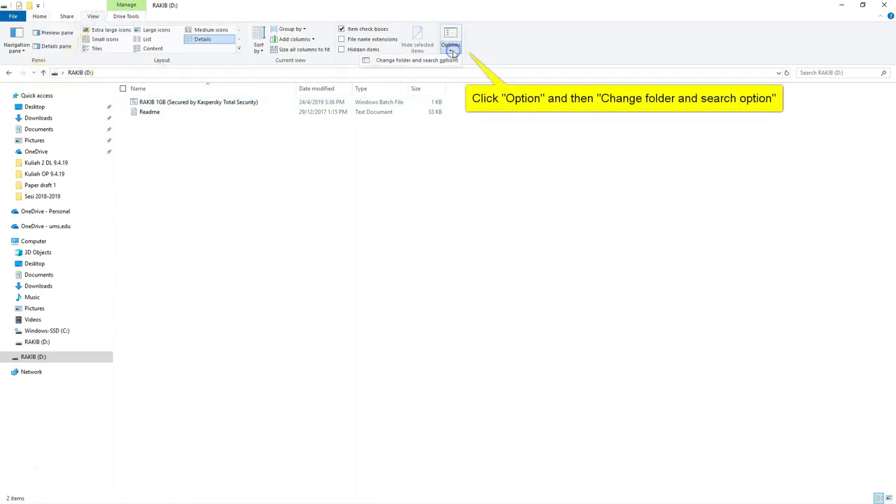
pyautogui.click(396, 62)
pyautogui.click(46, 111)
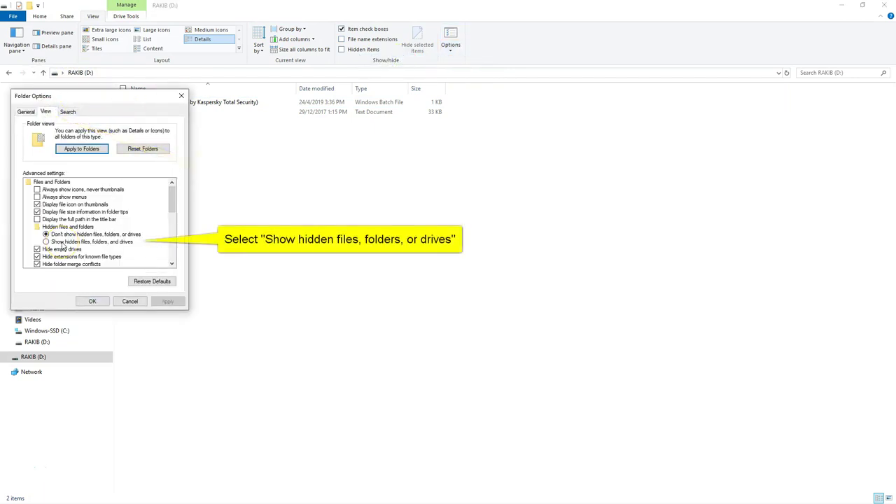
pyautogui.click(63, 242)
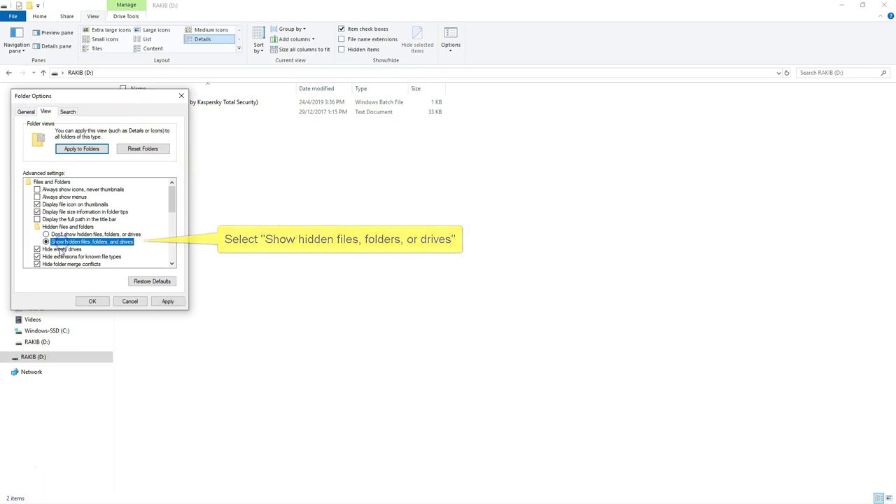
# Turn off hiding of empty drives, known file extensions, folder merge conflicts and protected operating system files, and save the folder options
pyautogui.scroll(-1, 56, 238)
pyautogui.click(37, 226)
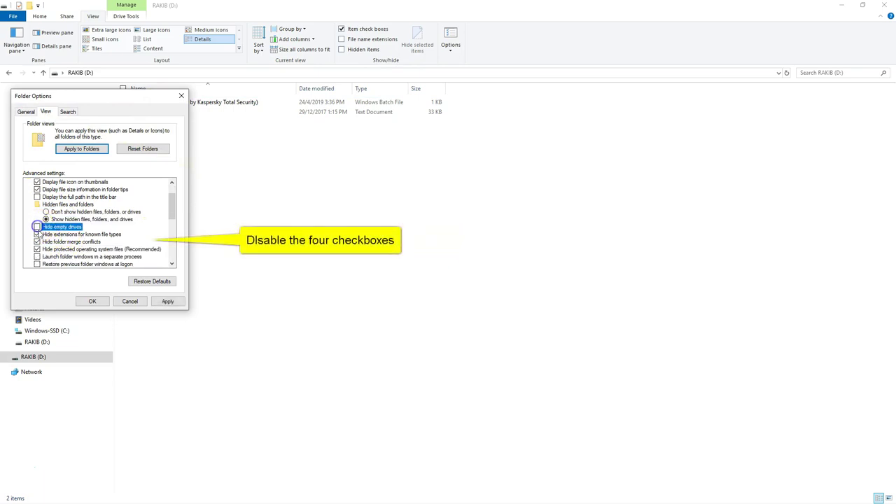
pyautogui.click(37, 233)
pyautogui.click(37, 242)
pyautogui.click(37, 250)
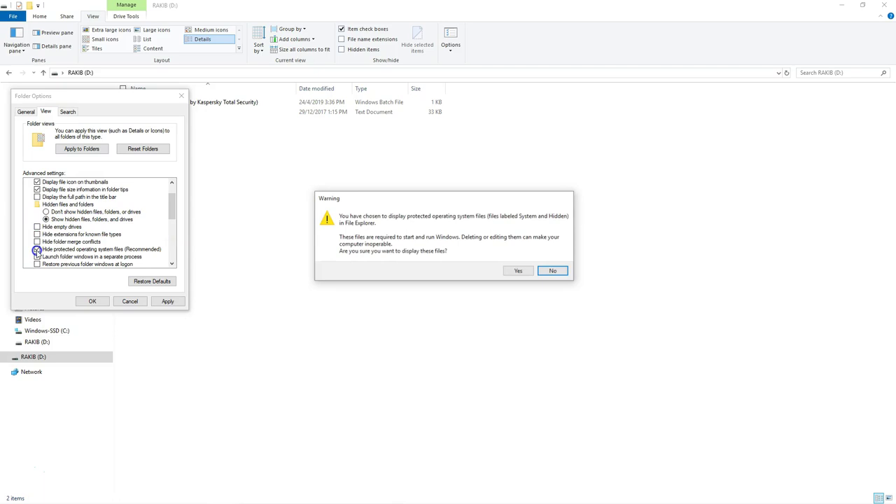
pyautogui.click(520, 271)
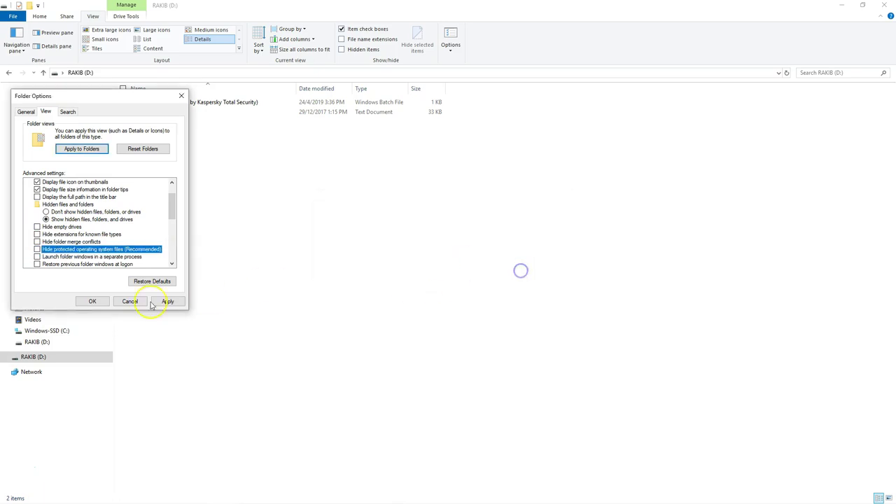
pyautogui.click(95, 301)
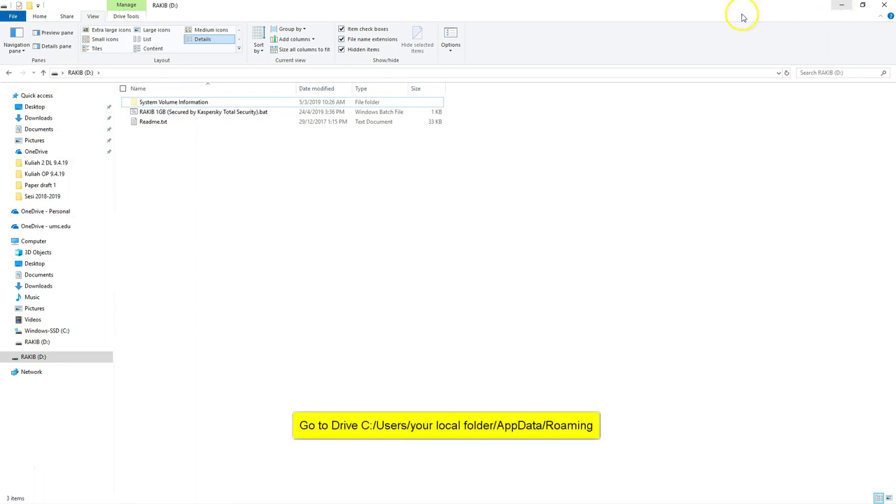
# Go to the AppData\Roaming folder inside the user's profile folder under Users on the Windows-SSD (C:) drive
pyautogui.click(46, 331)
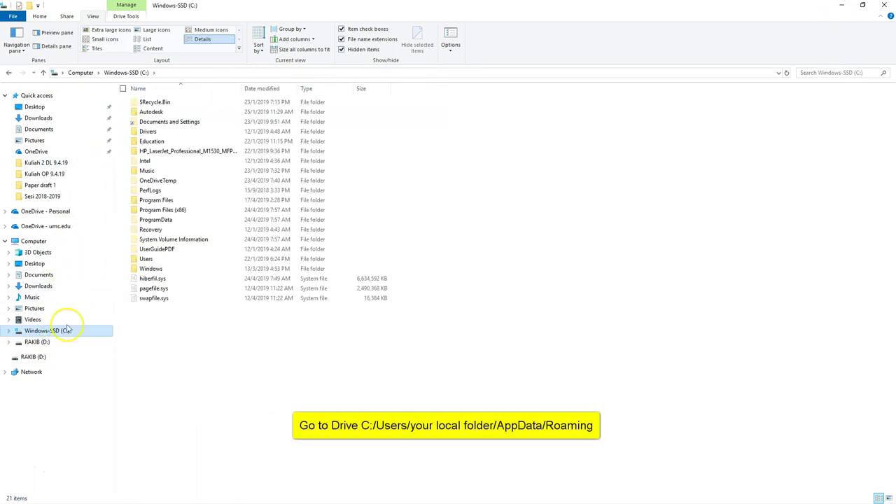
pyautogui.doubleClick(147, 260)
pyautogui.doubleClick(145, 141)
pyautogui.doubleClick(156, 123)
pyautogui.doubleClick(149, 122)
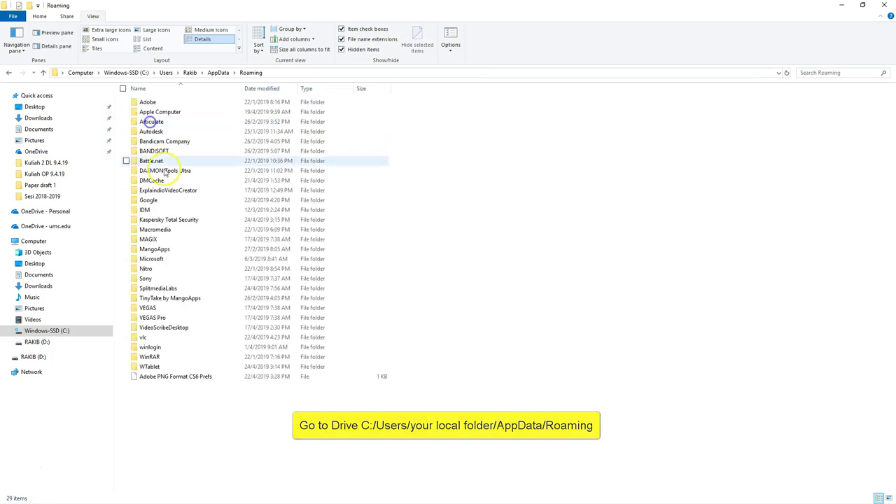
# Try to delete the Kaspersky Total Security folder in Roaming
pyautogui.click(151, 222)
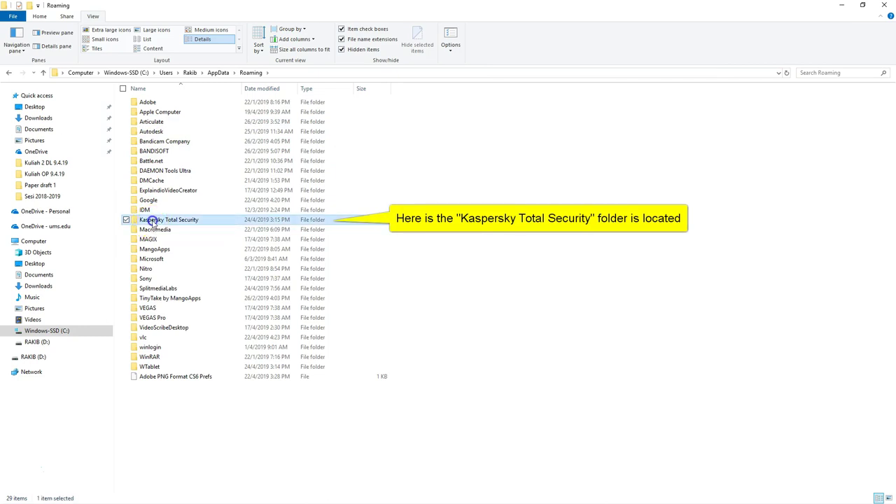
pyautogui.press('Delete')
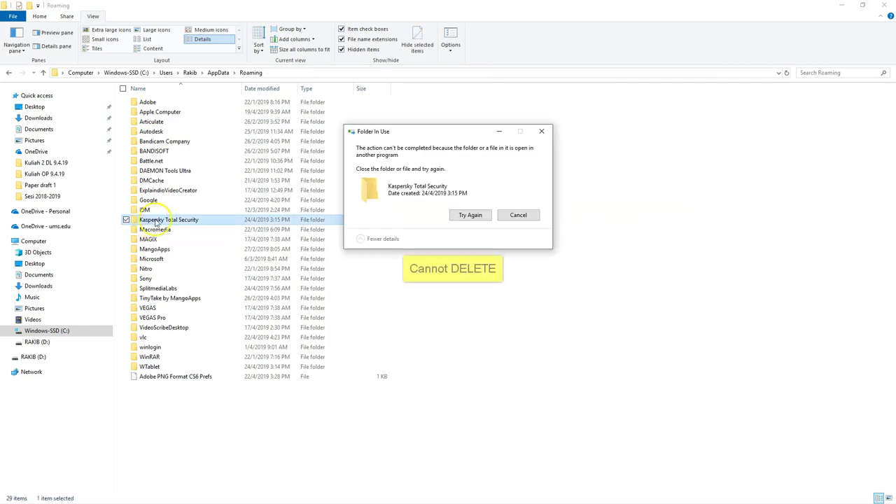
pyautogui.click(483, 218)
pyautogui.click(483, 218)
pyautogui.click(518, 215)
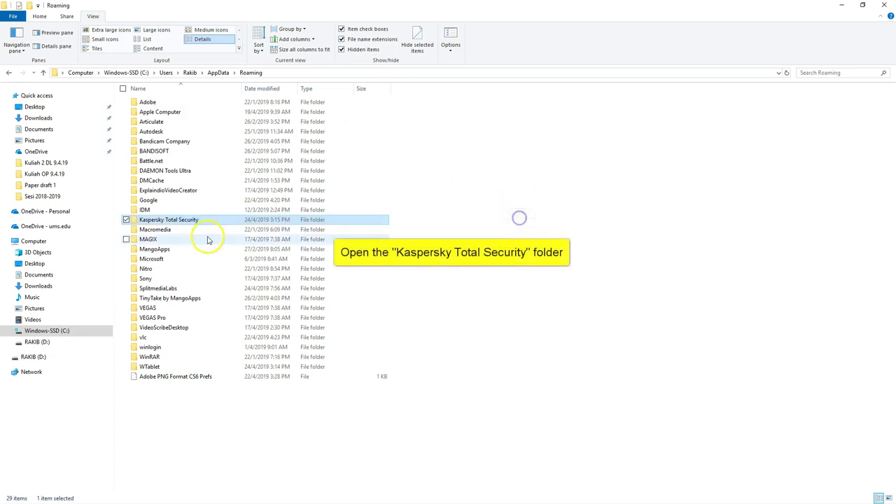
# Open the Kaspersky Total Security folder, and end the process tree of acrotrays.exe in Task Manager's process details
pyautogui.doubleClick(173, 220)
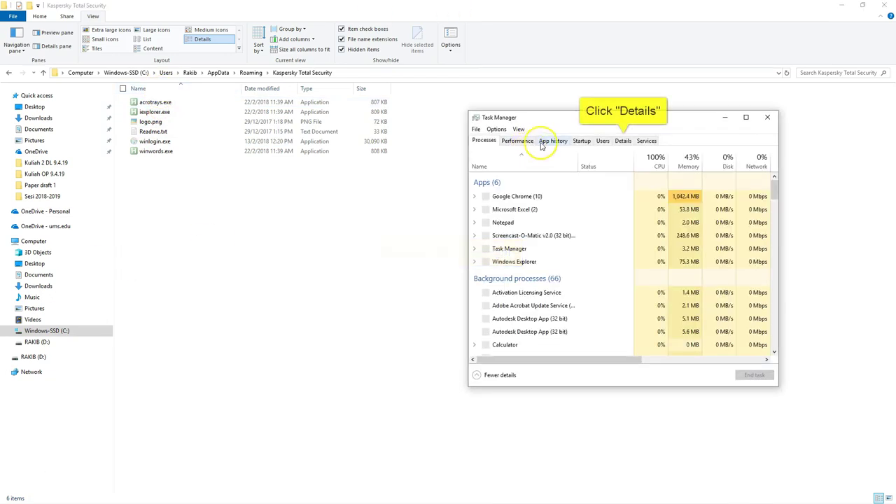
pyautogui.click(622, 141)
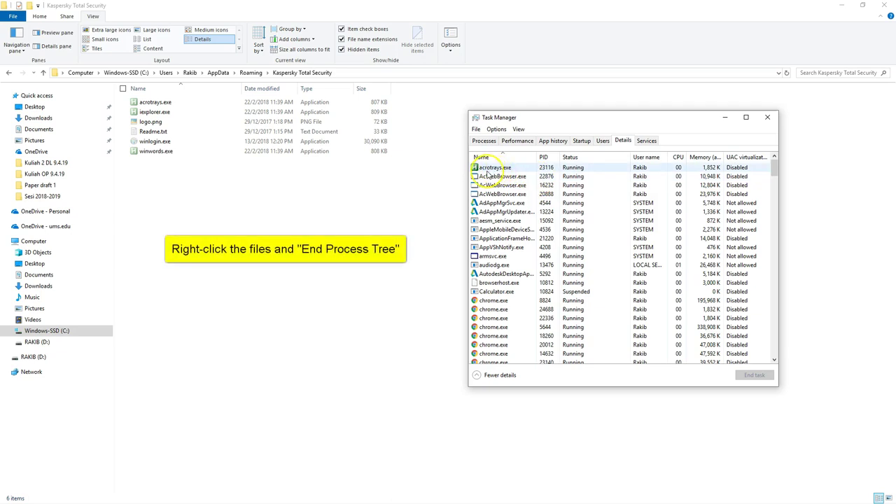
pyautogui.click(494, 168)
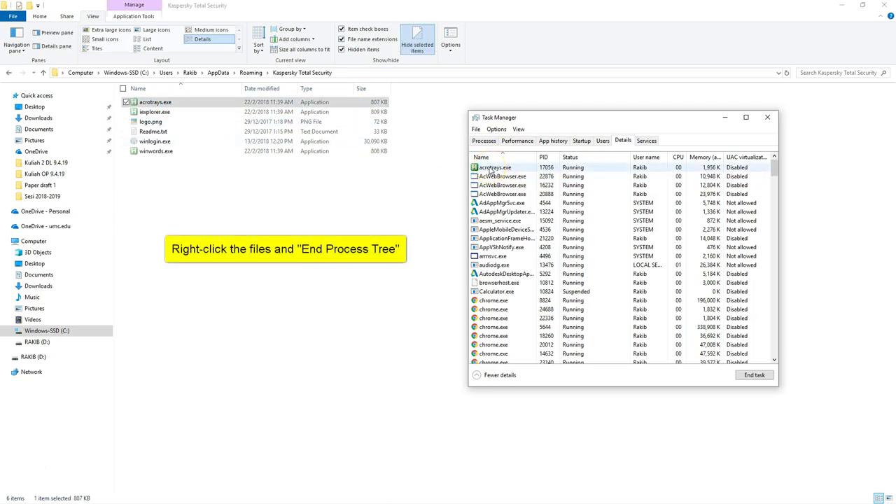
pyautogui.rightClick(490, 171)
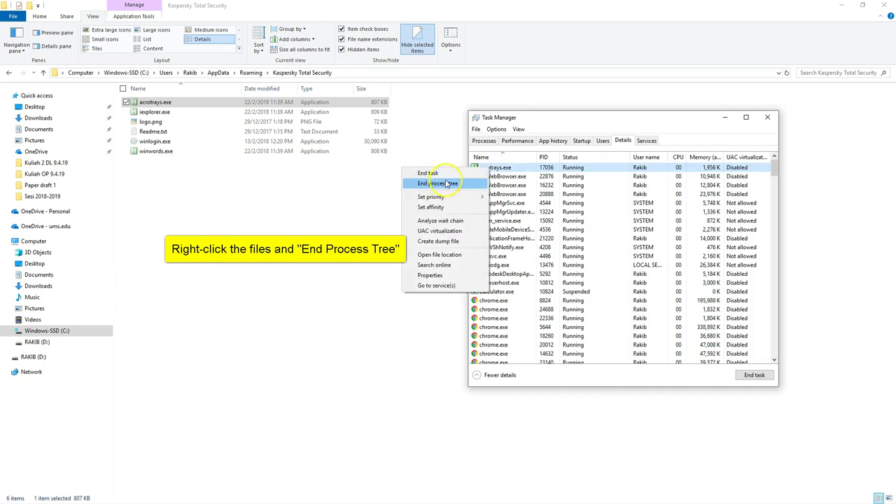
pyautogui.click(450, 183)
pyautogui.click(448, 275)
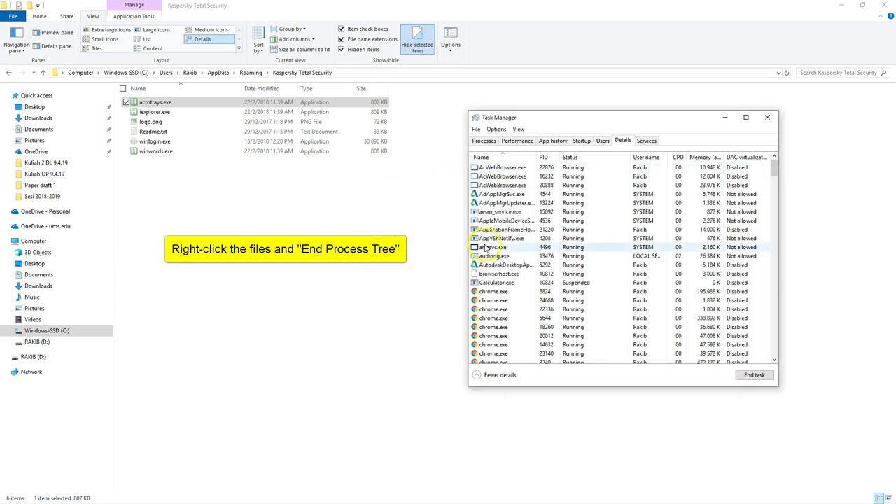
# Find iexplorer.exe among the running processes and end its process tree
pyautogui.press('i')
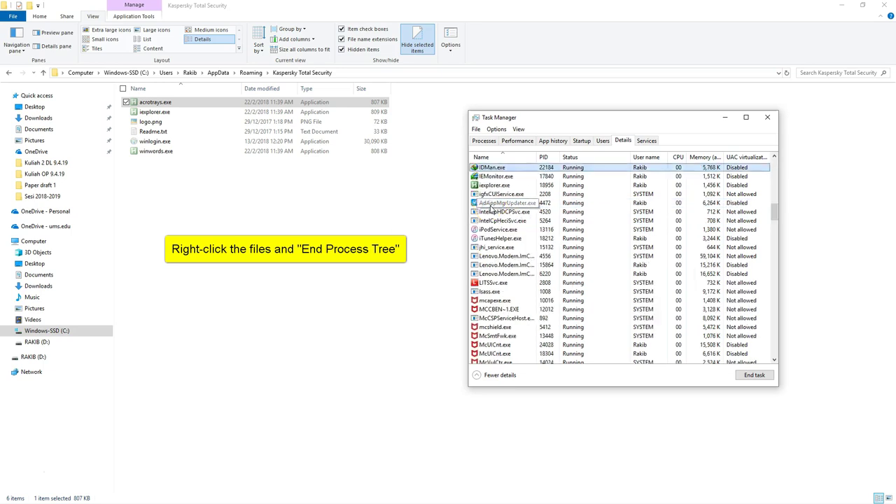
pyautogui.rightClick(492, 186)
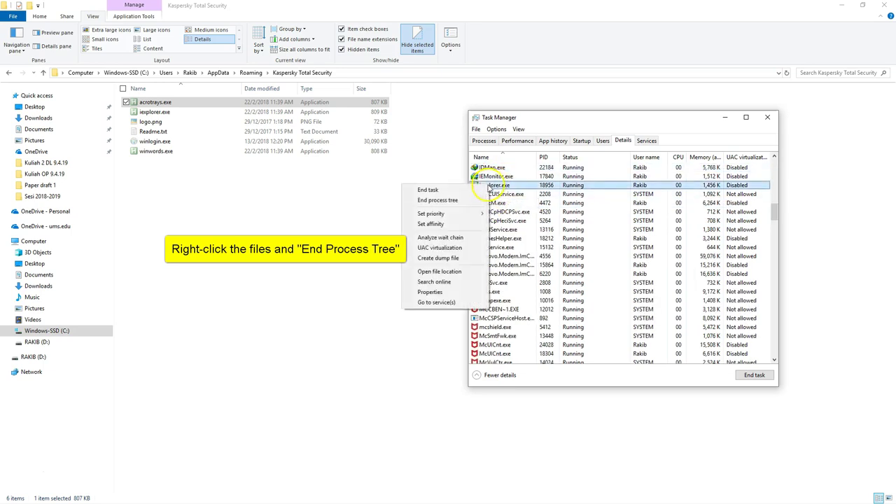
pyautogui.click(437, 200)
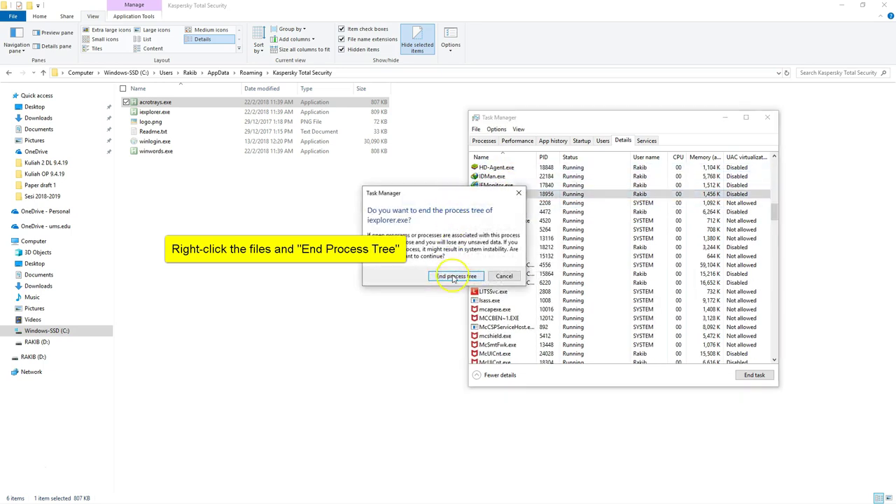
pyautogui.click(454, 277)
# Find winwords.exe among the running processes and end its process tree
pyautogui.click(492, 212)
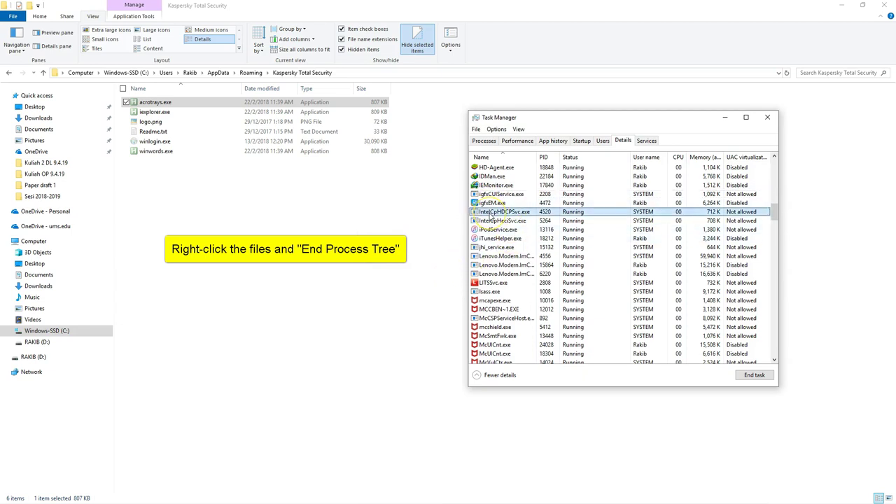
pyautogui.scroll(-20, 492, 217)
pyautogui.scroll(-1, 493, 231)
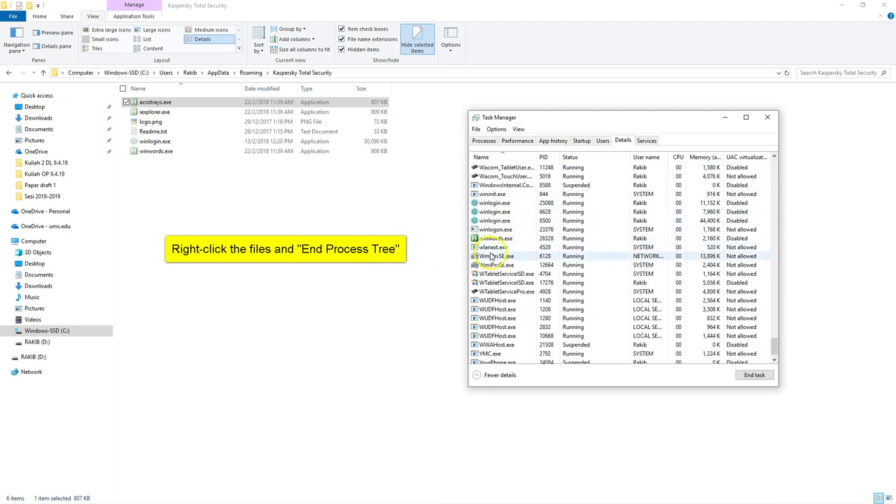
pyautogui.click(492, 239)
pyautogui.rightClick(493, 239)
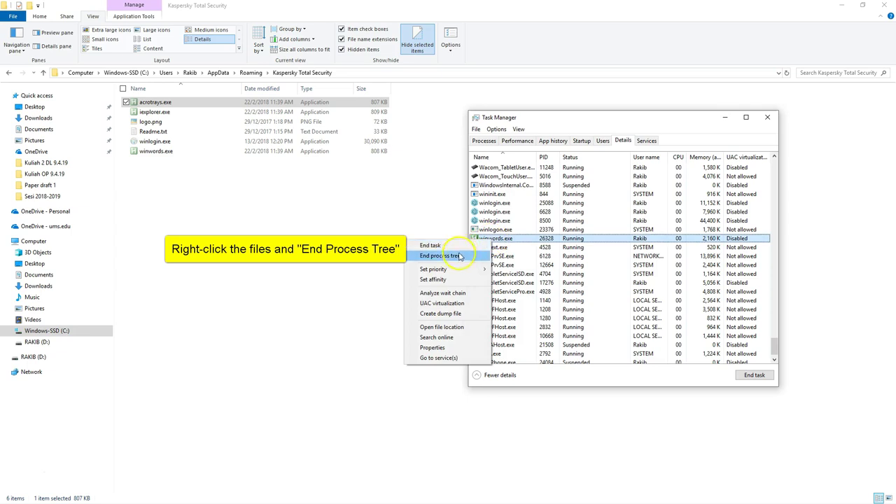
pyautogui.click(461, 257)
pyautogui.click(456, 276)
# End the process trees of three winlogin.exe entries, one after another
pyautogui.click(491, 212)
pyautogui.rightClick(491, 212)
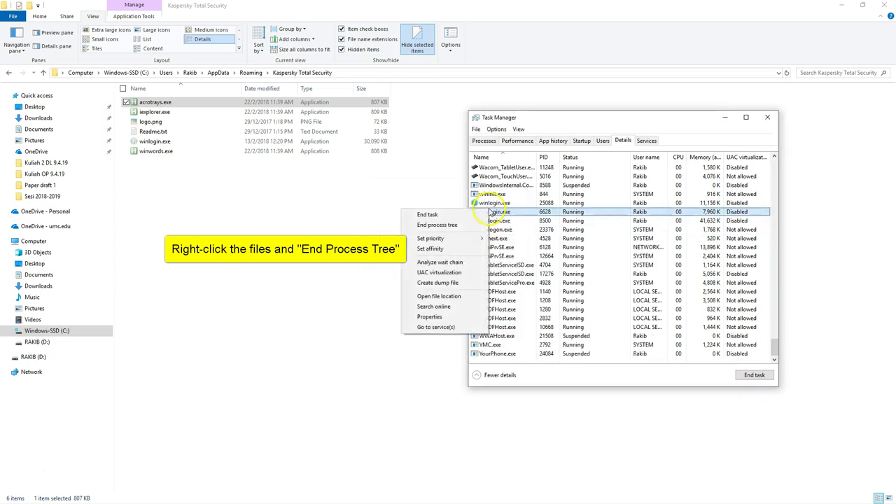
pyautogui.click(451, 225)
pyautogui.click(456, 275)
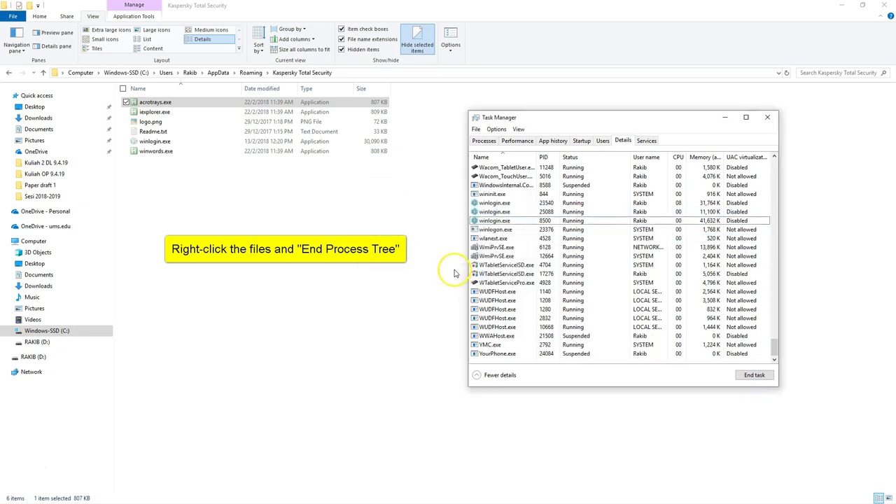
pyautogui.click(492, 203)
pyautogui.rightClick(492, 203)
pyautogui.click(438, 219)
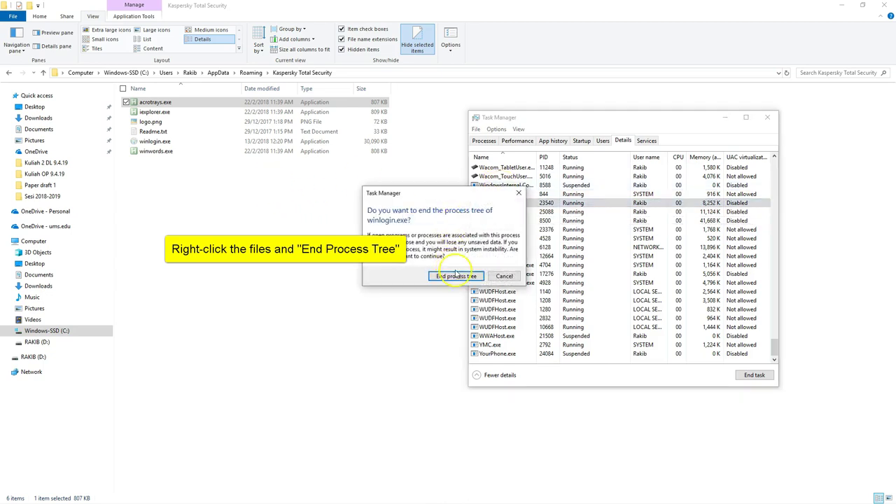
pyautogui.click(453, 276)
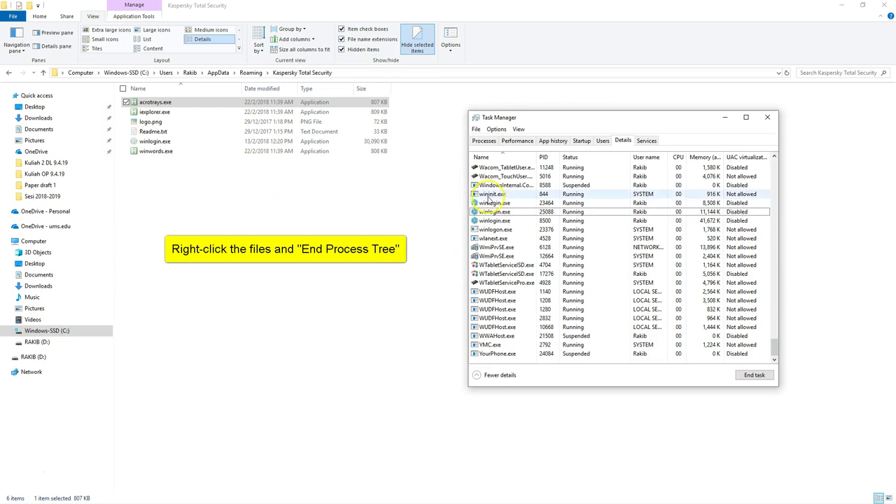
pyautogui.click(493, 202)
pyautogui.rightClick(493, 203)
pyautogui.click(452, 220)
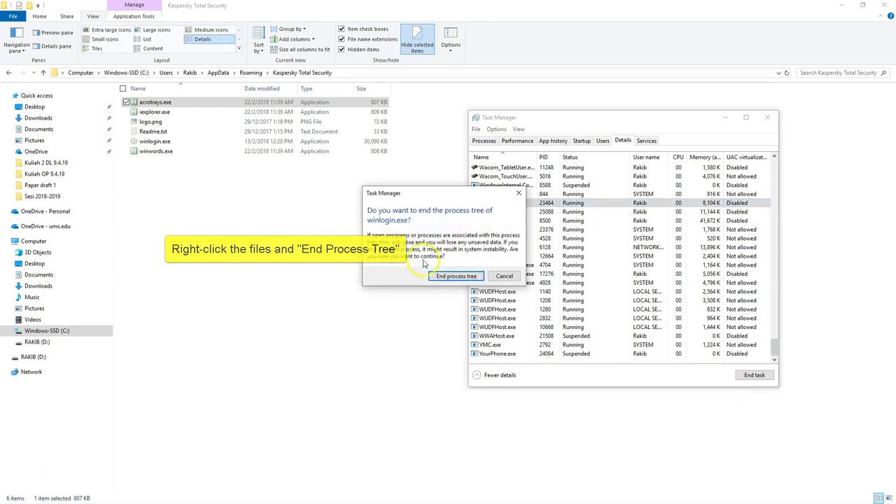
pyautogui.click(454, 276)
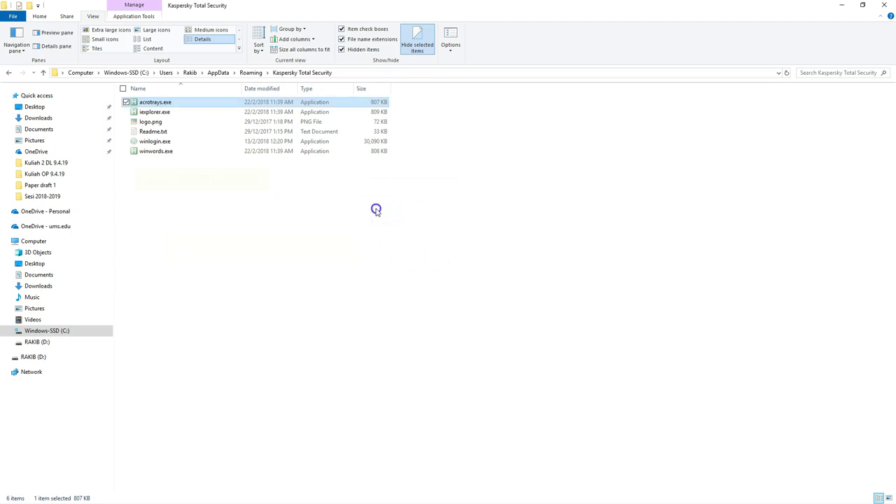
# Permanently delete all six files in the Kaspersky Total Security folder, approving the removal of each system file
pyautogui.click(252, 187)
pyautogui.moveTo(252, 187); pyautogui.dragTo(150, 102)
pyautogui.hotkey('shift', 'Delete')
pyautogui.press('Return')
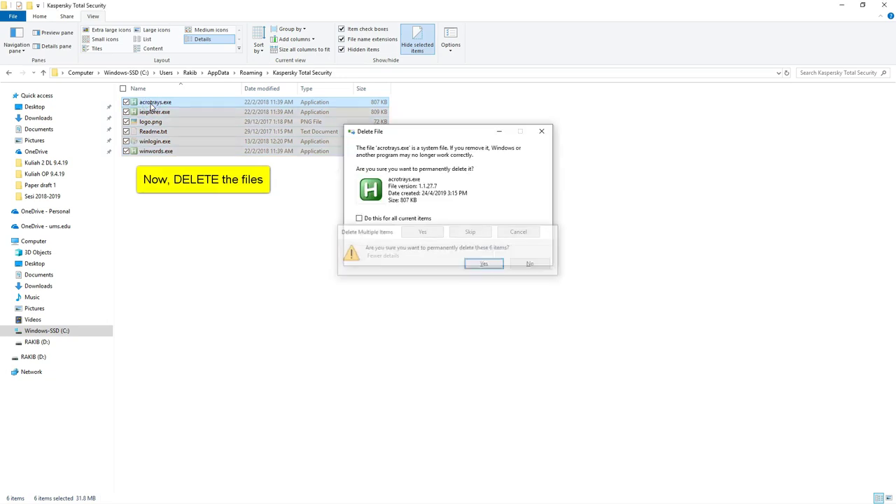
pyautogui.press('Return')
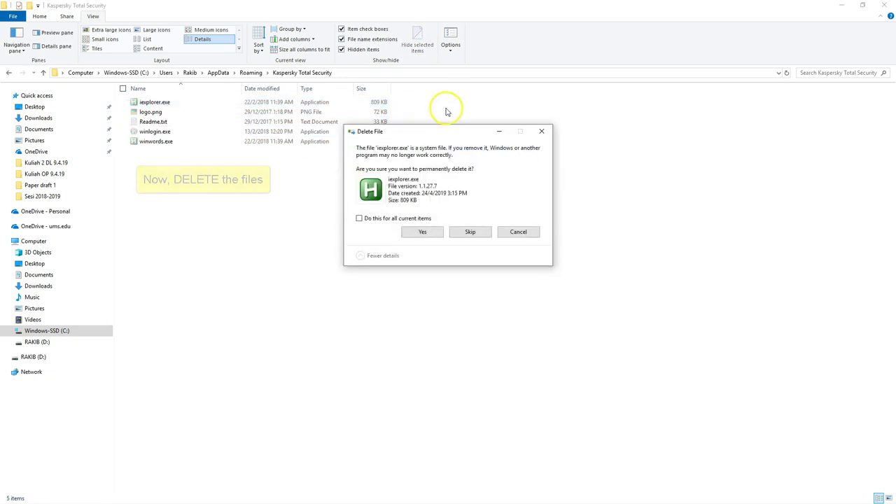
pyautogui.click(424, 236)
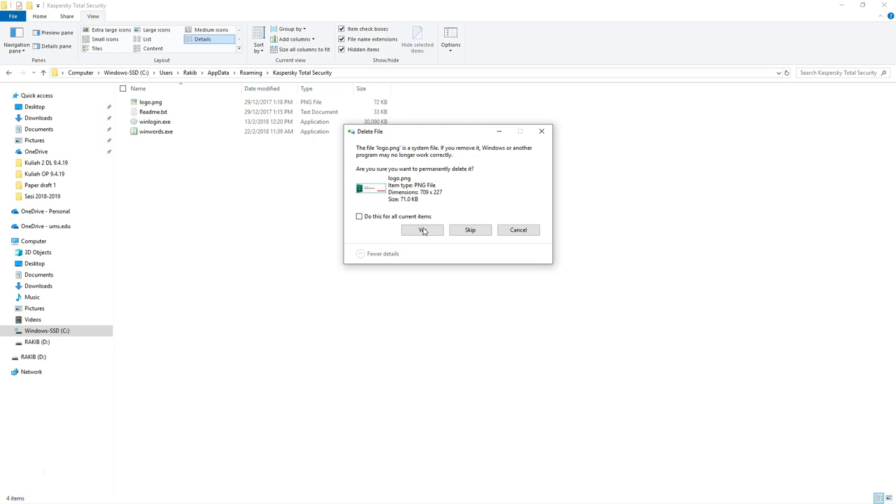
pyautogui.click(421, 231)
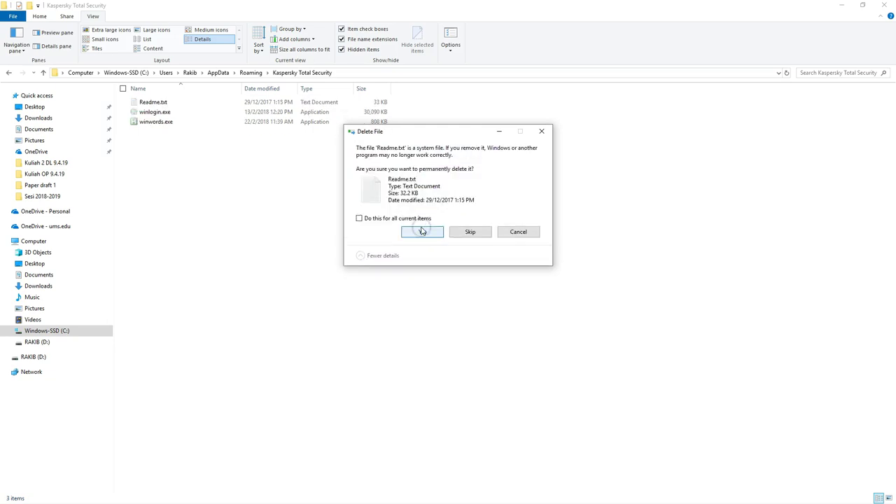
pyautogui.click(422, 231)
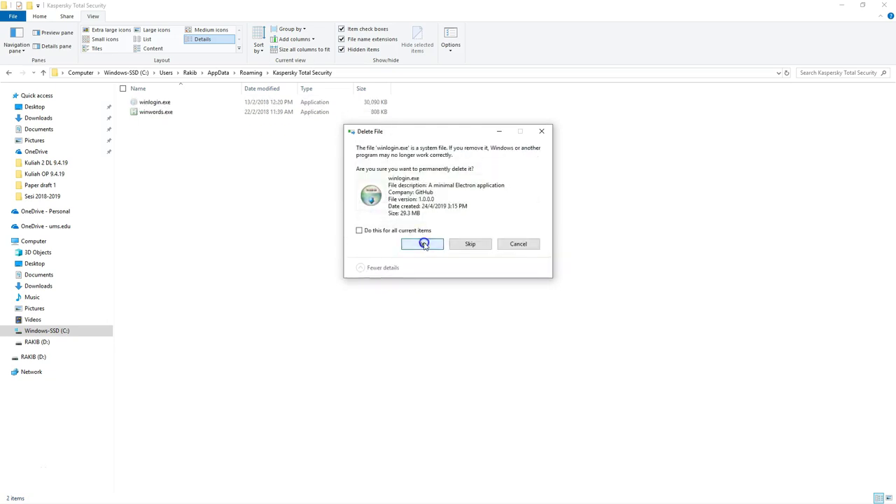
pyautogui.click(424, 244)
pyautogui.click(424, 231)
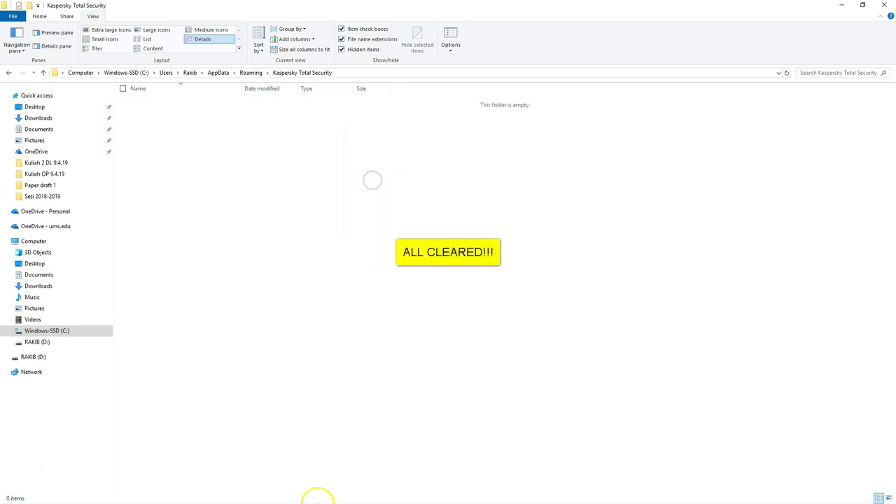
# Return to the Roaming folder, permanently delete the Kaspersky Total Security folder, and close the window
pyautogui.click(9, 75)
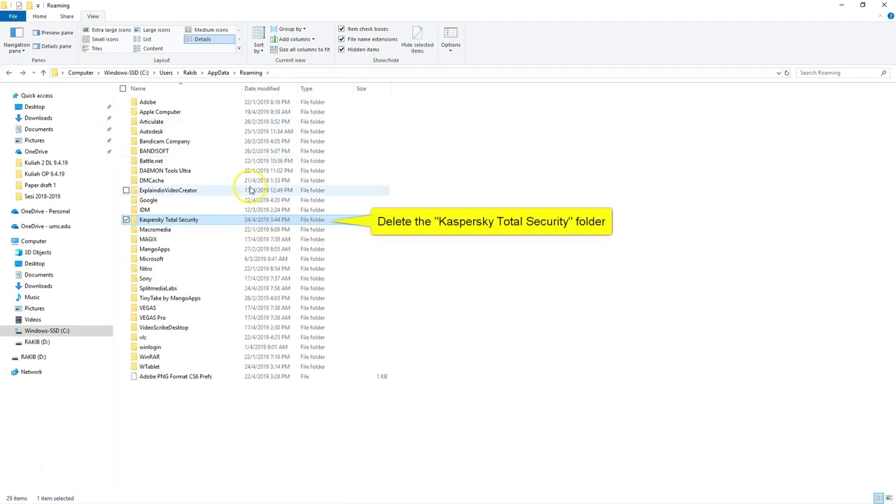
pyautogui.rightClick(185, 223)
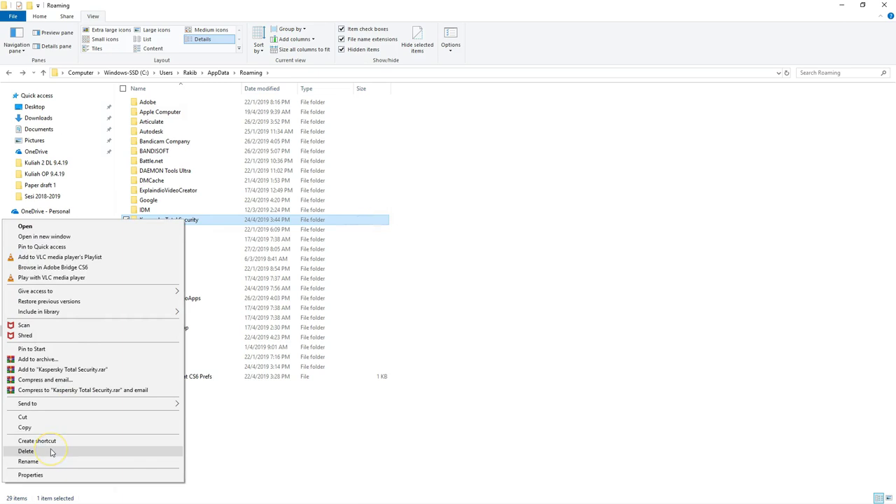
pyautogui.click(26, 451)
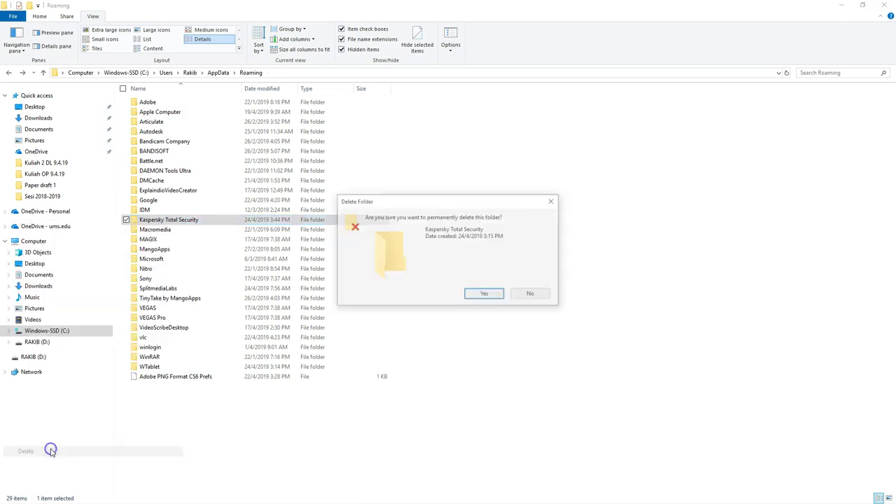
pyautogui.click(482, 294)
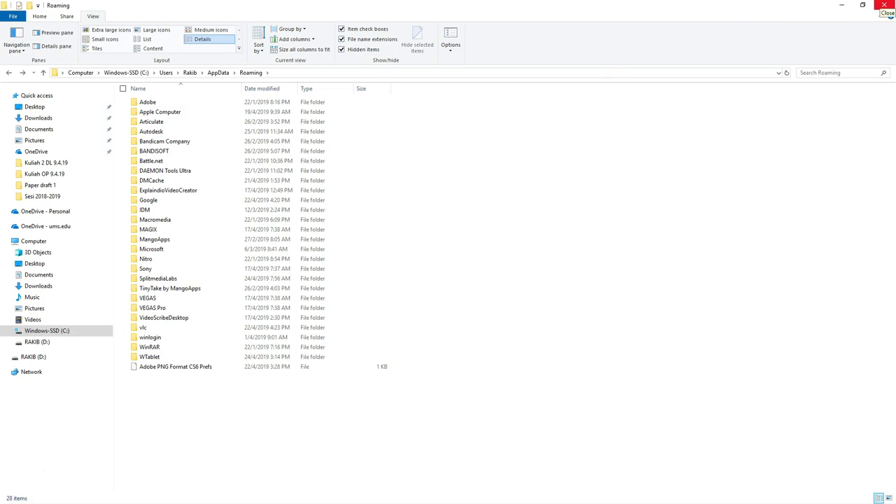
pyautogui.click(884, 6)
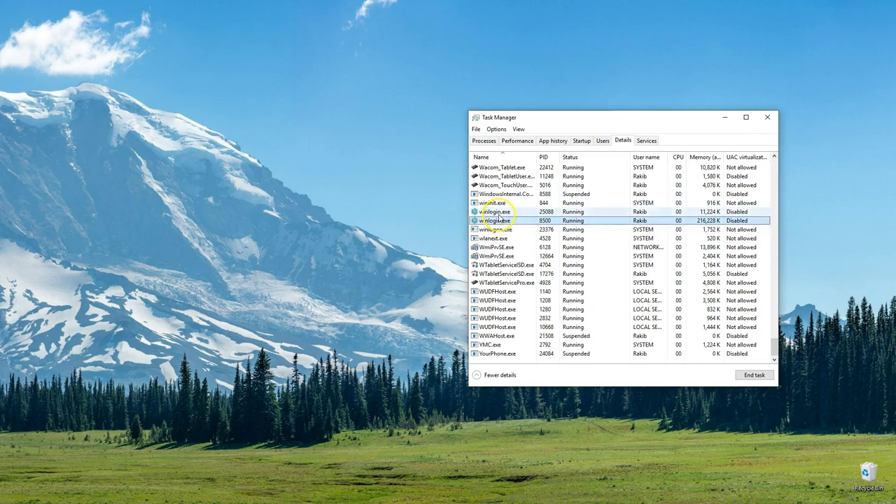
# End the process tree of the remaining winlogin.exe with PID 25088, check the process list, and close Task Manager
pyautogui.rightClick(500, 212)
pyautogui.click(451, 232)
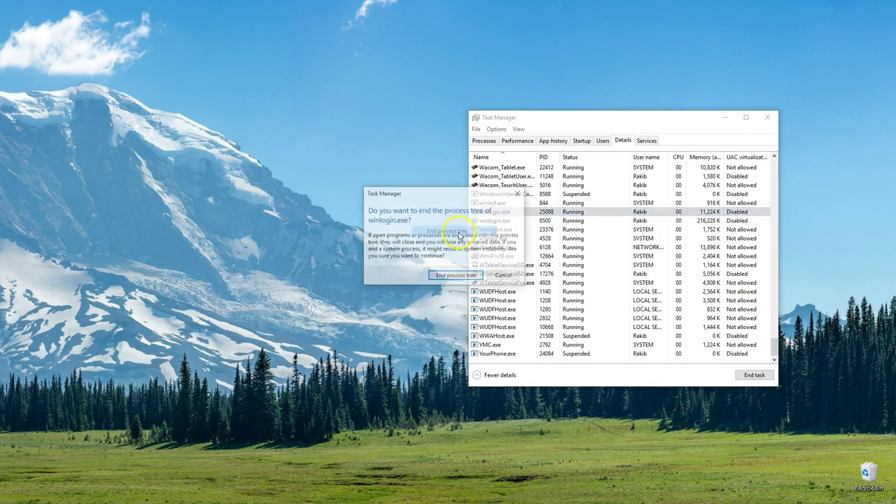
pyautogui.click(444, 275)
pyautogui.scroll(15, 506, 250)
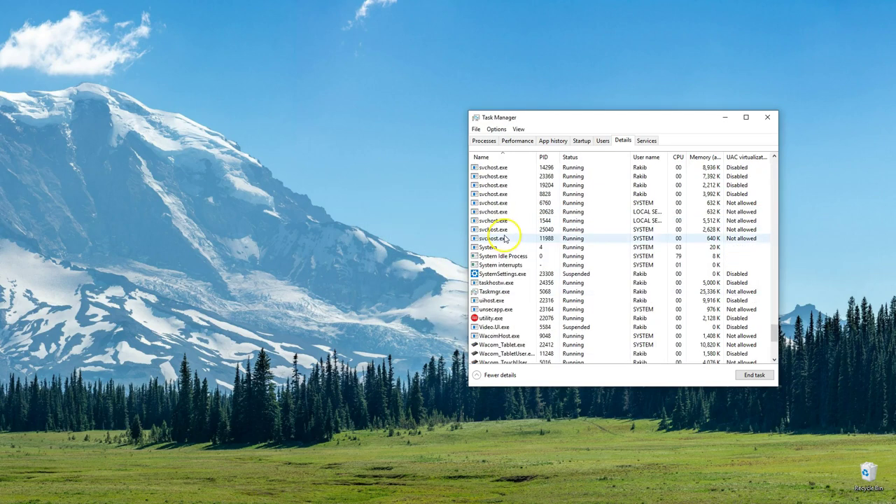
pyautogui.moveTo(774, 272); pyautogui.dragTo(775, 154)
pyautogui.click(768, 121)
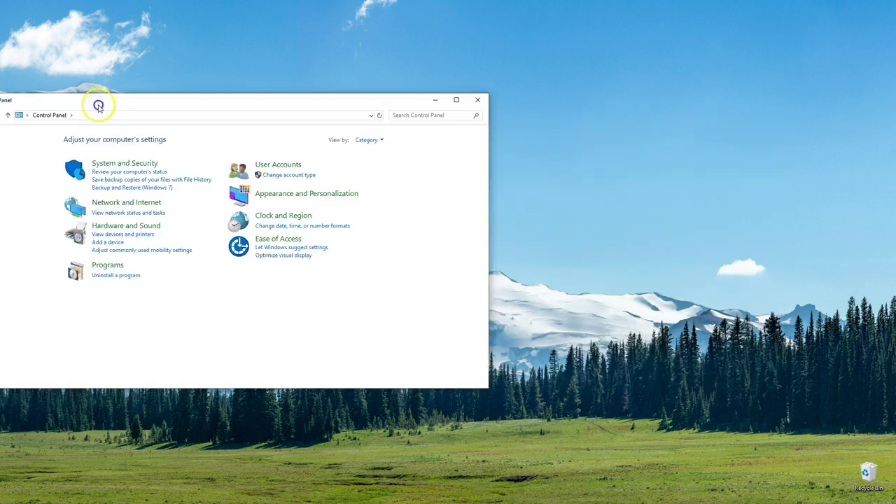
# Uninstall winlogin 1.0.0 through the Control Panel's Programs and Features, and close the window
pyautogui.click(259, 92)
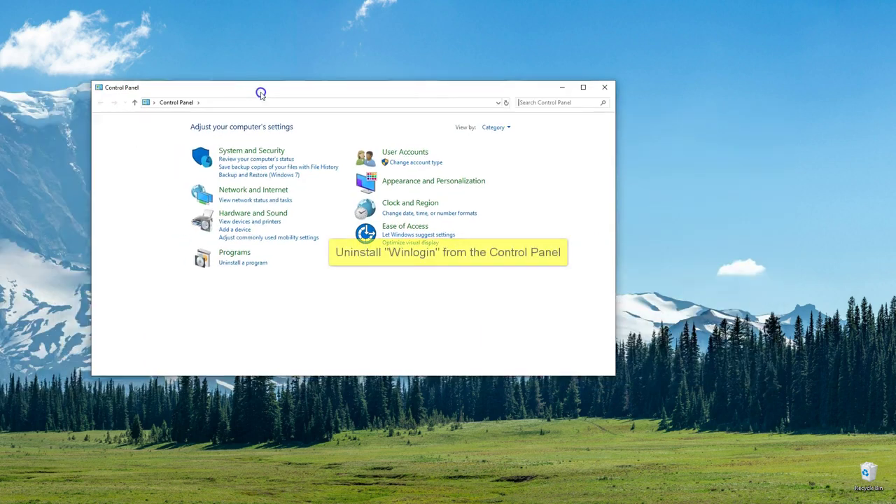
pyautogui.click(234, 254)
pyautogui.click(233, 135)
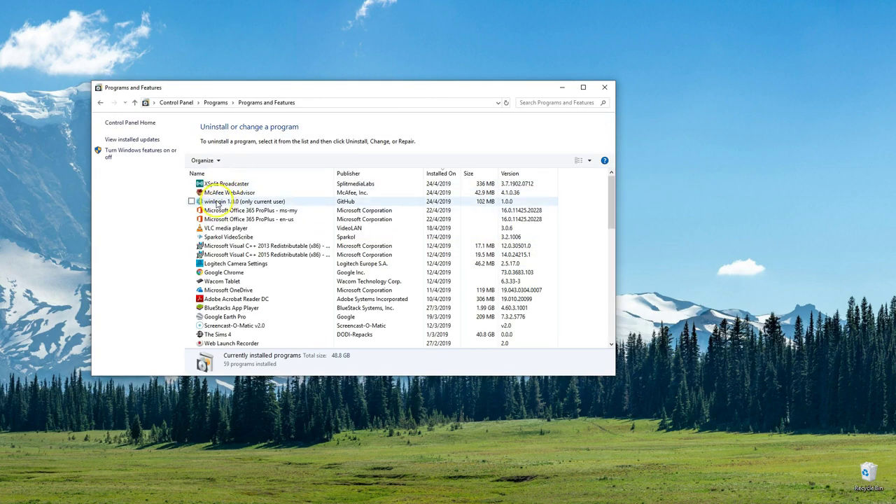
pyautogui.rightClick(217, 203)
pyautogui.click(170, 208)
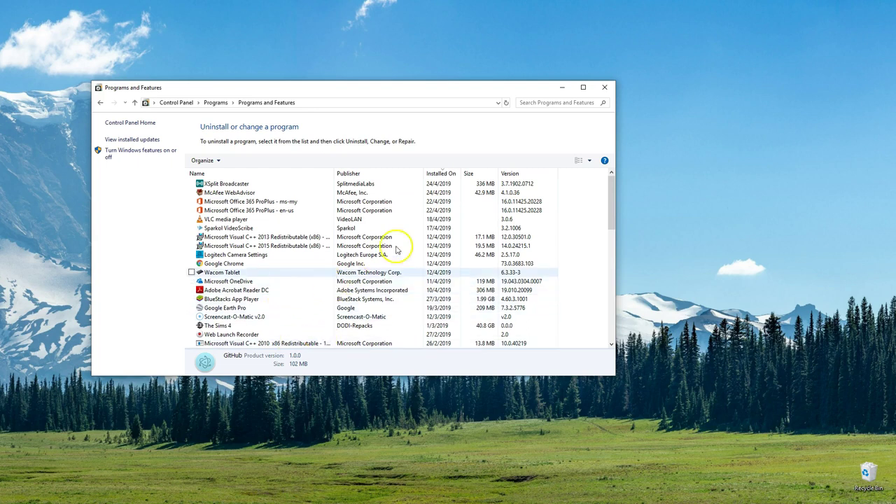
pyautogui.click(599, 93)
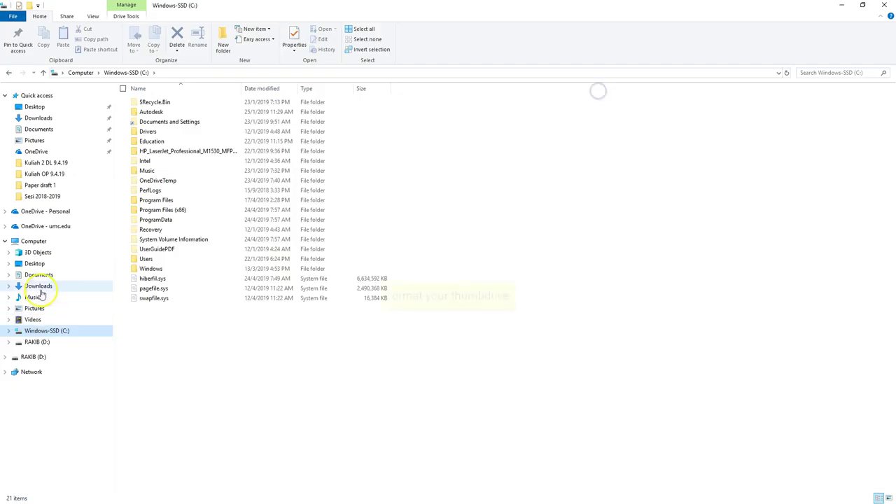
# Quick-format the D: thumb drive as FAT32 with a 4096-byte allocation unit size, accepting the erasure of all its data
pyautogui.click(33, 241)
pyautogui.click(200, 178)
pyautogui.rightClick(306, 184)
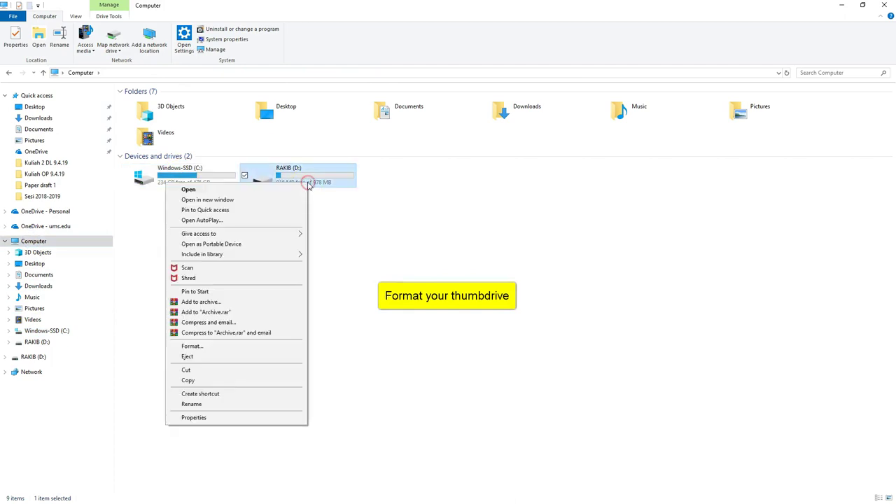
pyautogui.click(200, 346)
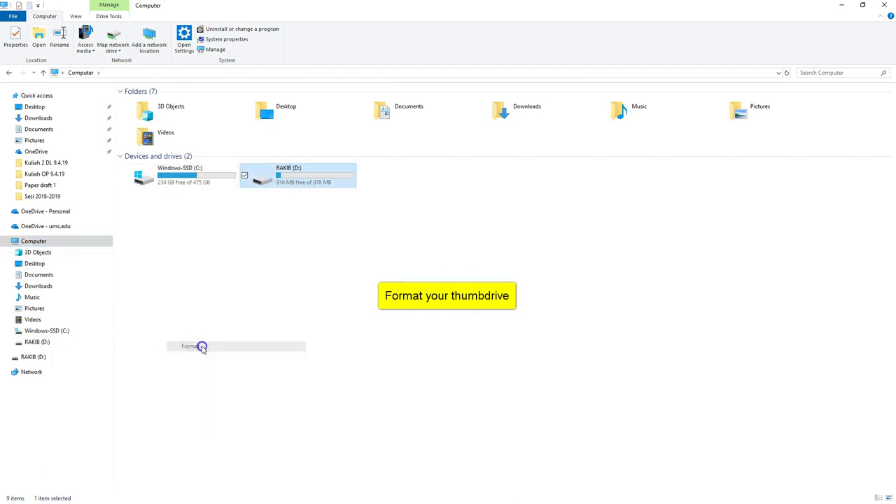
pyautogui.click(100, 328)
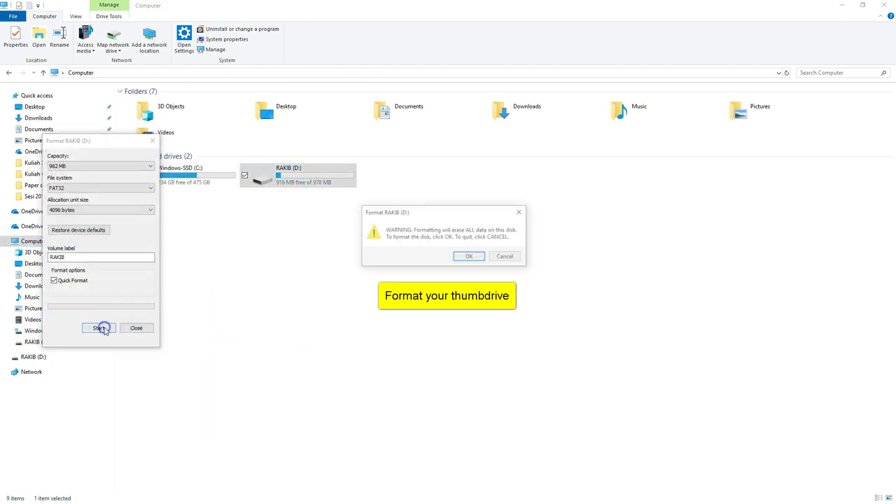
pyautogui.click(468, 258)
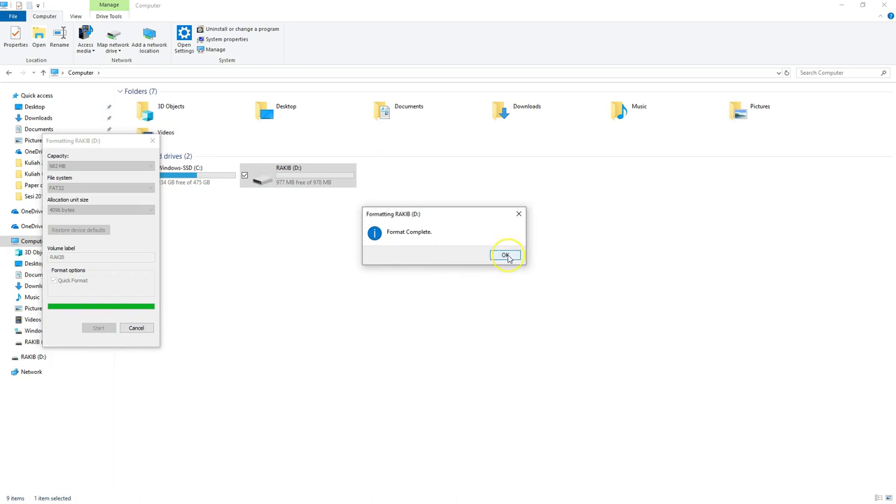
pyautogui.click(506, 255)
pyautogui.click(136, 328)
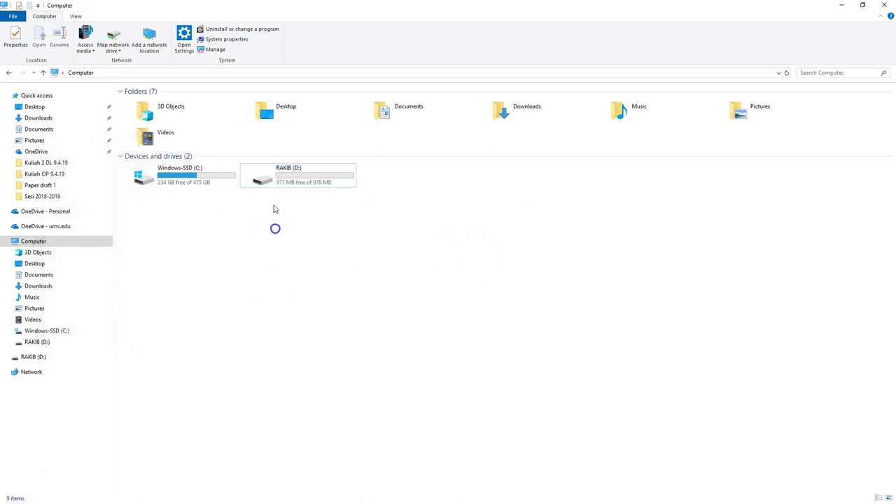
# Open the D: drive and set the folder options to hide hidden files, empty drives, known extensions, merge conflicts and protected operating system files
pyautogui.doubleClick(250, 176)
pyautogui.click(93, 16)
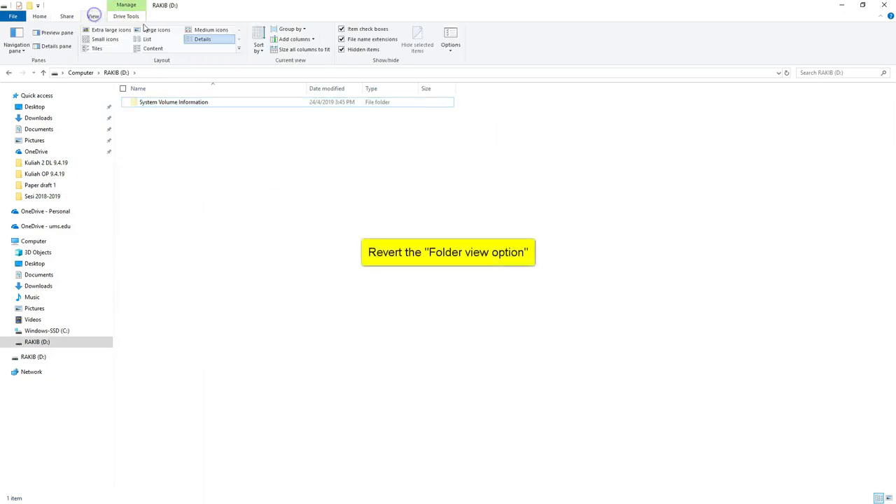
pyautogui.click(452, 53)
pyautogui.click(425, 60)
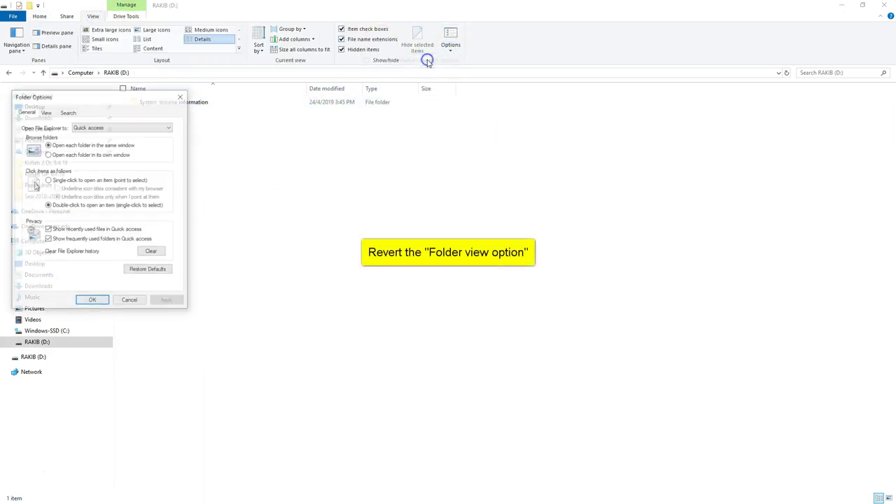
pyautogui.click(46, 112)
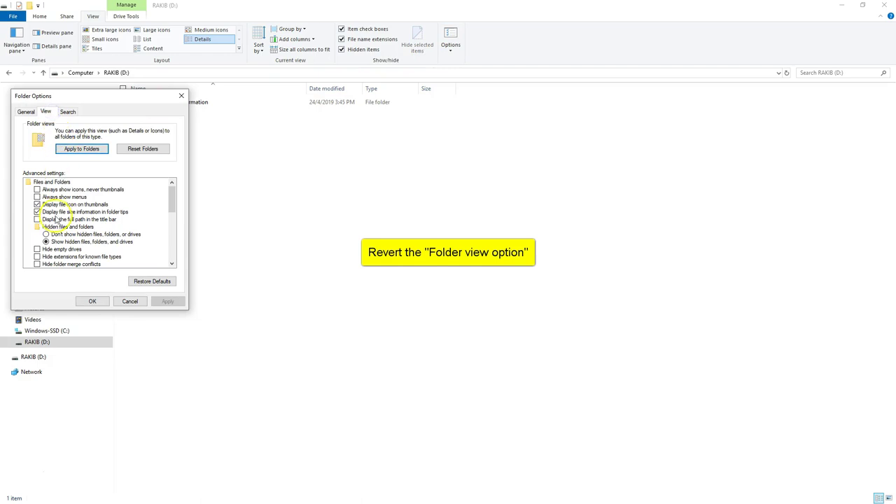
pyautogui.click(50, 233)
pyautogui.scroll(-1, 50, 233)
pyautogui.click(49, 226)
pyautogui.click(49, 235)
pyautogui.click(50, 242)
pyautogui.click(87, 300)
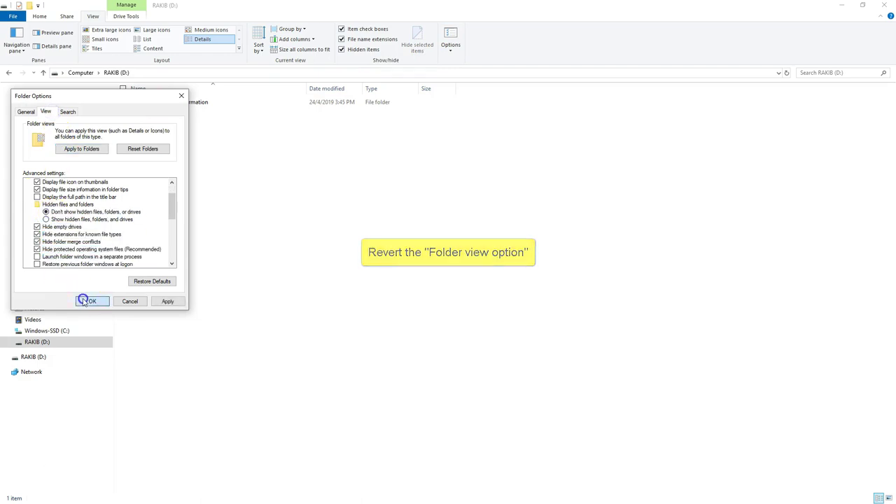